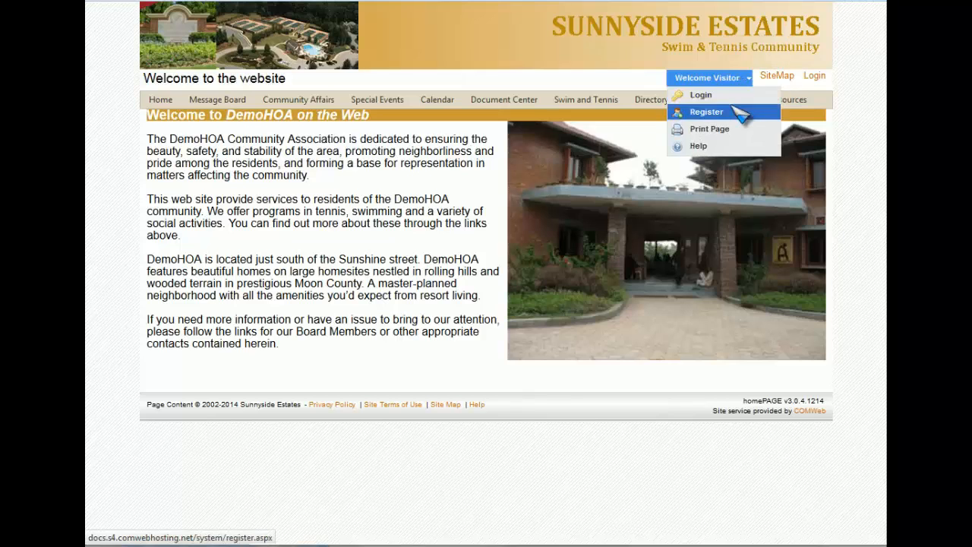
Step: Sign in to the site with the admin username and the saved password
{"action": "left_click", "coordinate": [712, 97]}
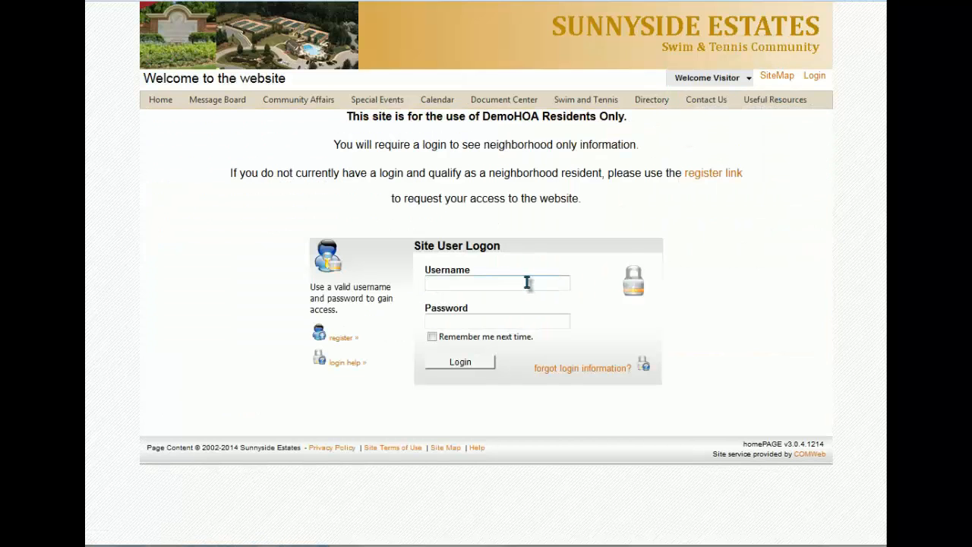
{"action": "left_click", "coordinate": [527, 282]}
{"action": "left_click", "coordinate": [526, 283]}
{"action": "type", "text": "admin"}
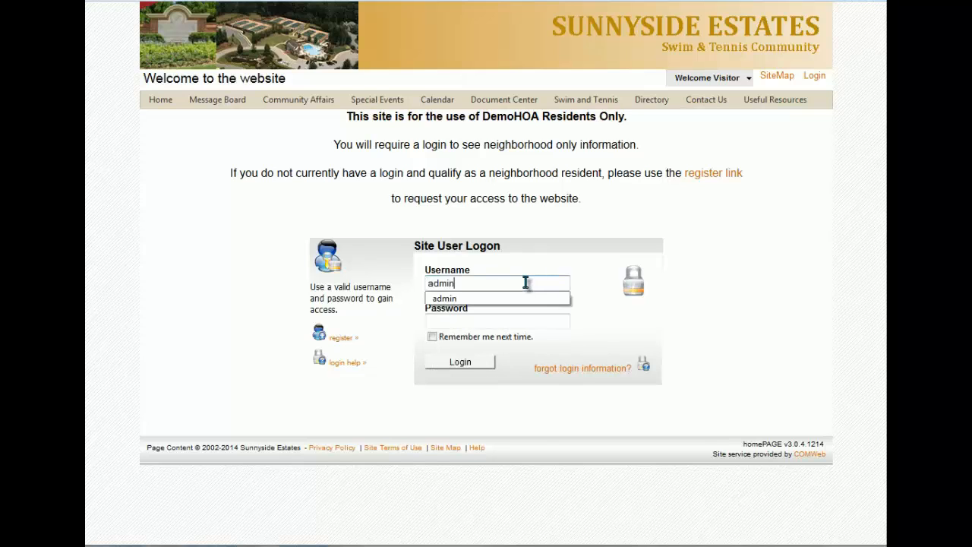
{"action": "left_click", "coordinate": [501, 298]}
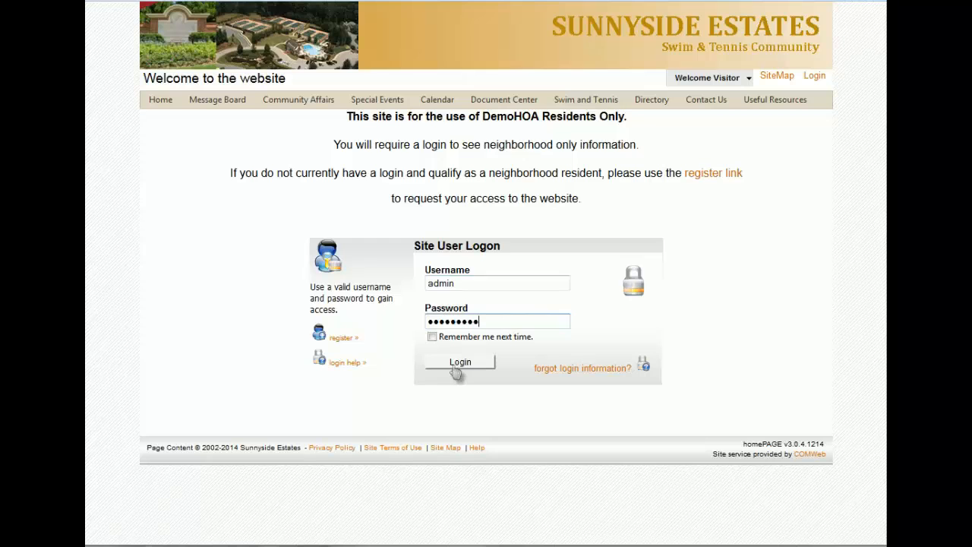
{"action": "left_click", "coordinate": [458, 365]}
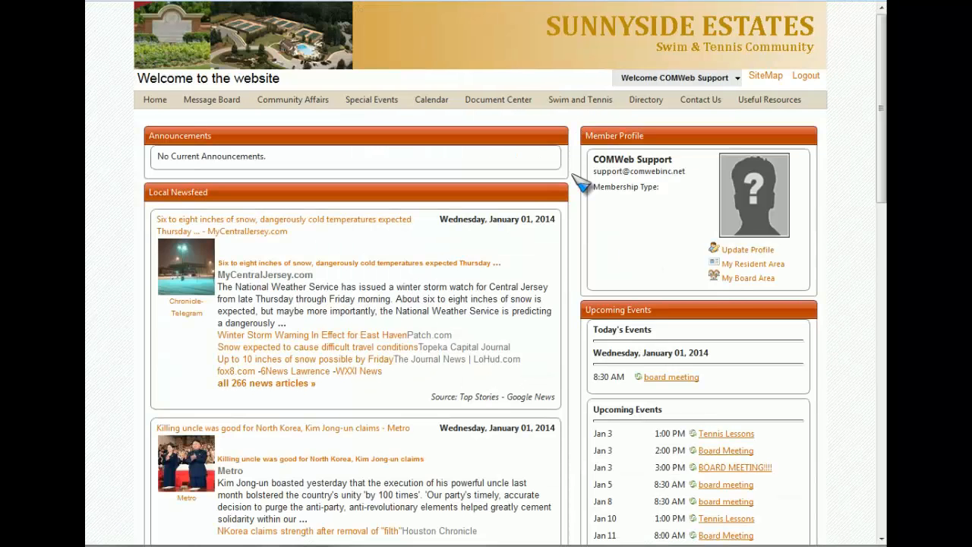
Step: Go to Site Admin from the Welcome COMWeb Support menu
{"action": "mouse_move", "coordinate": [668, 82]}
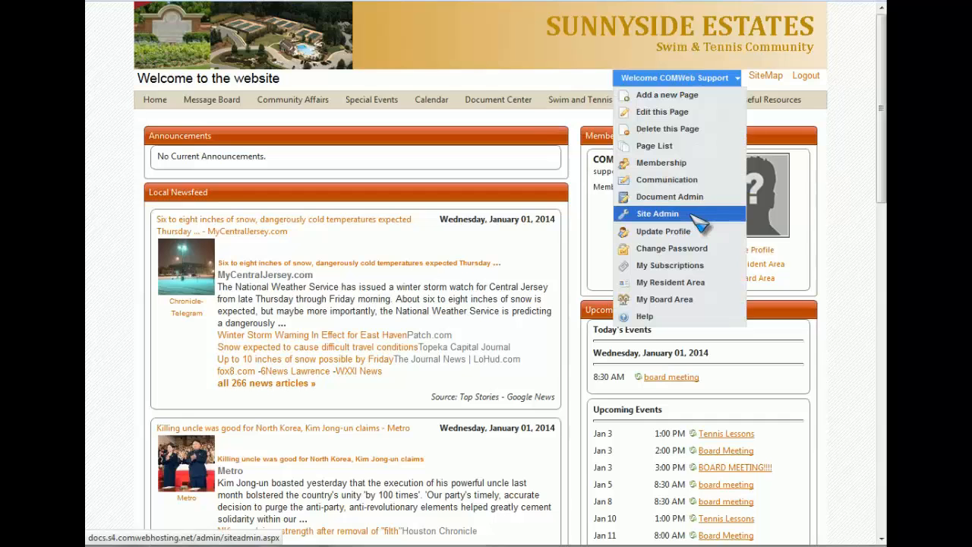
{"action": "left_click", "coordinate": [691, 215]}
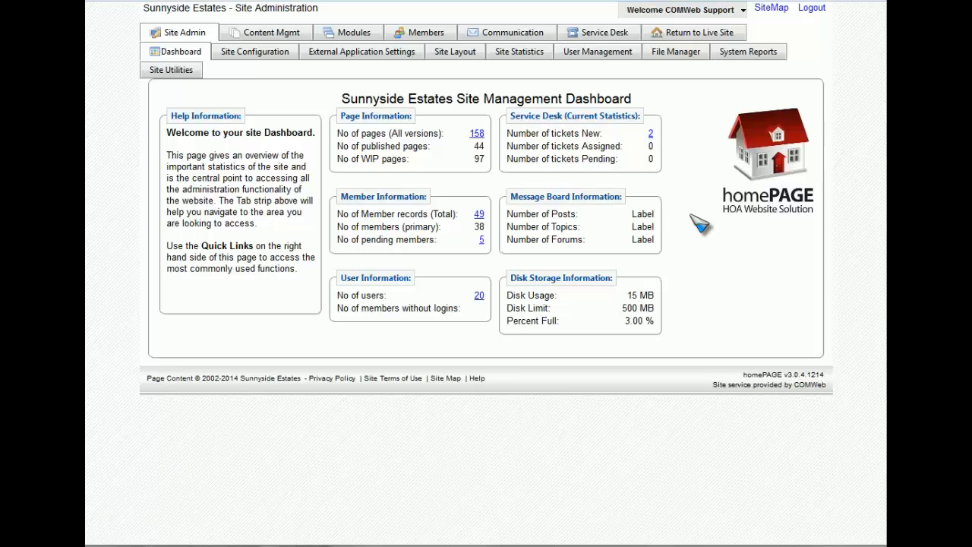
Step: Switch to Site Layout to list the site headers
{"action": "left_click", "coordinate": [459, 60]}
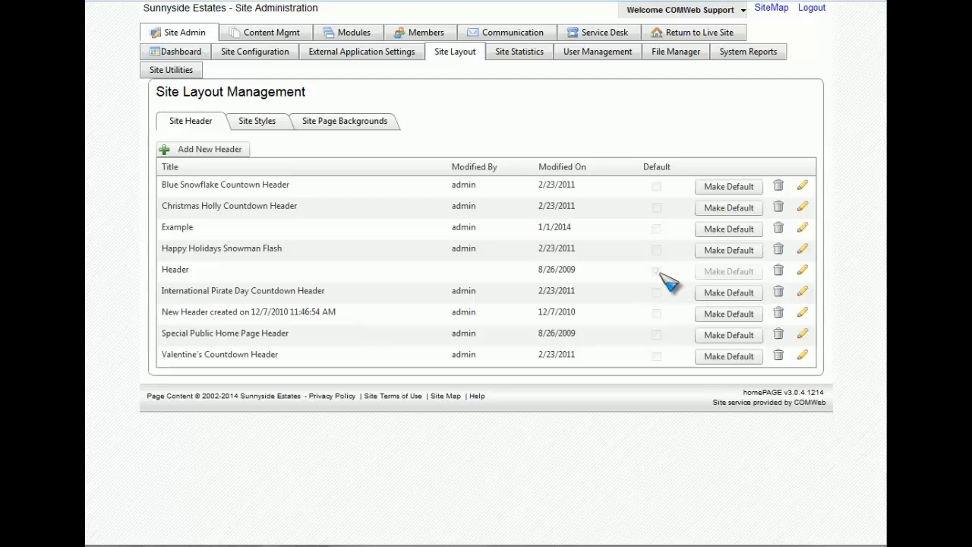
Step: Edit Header and check its banner image properties (980 × 96 px) without changing them
{"action": "left_click", "coordinate": [804, 273]}
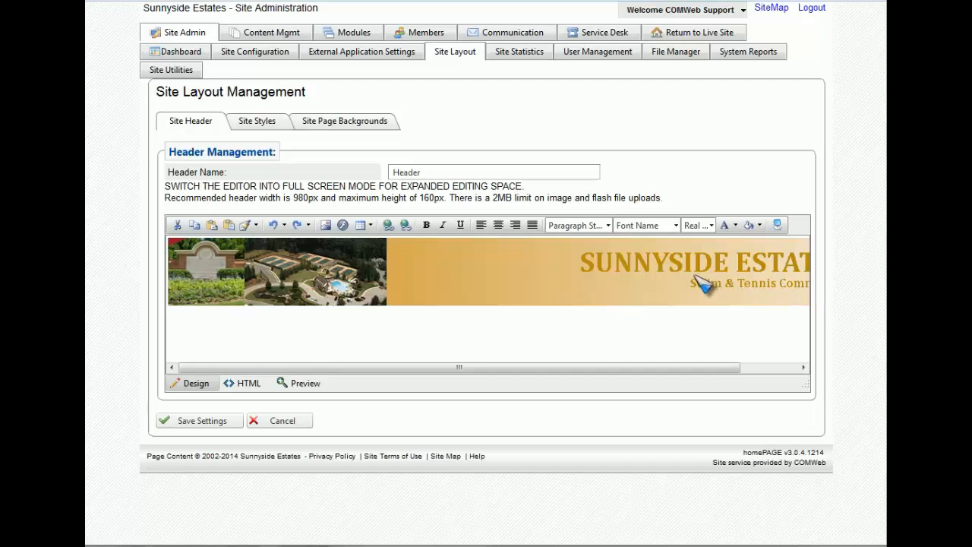
{"action": "left_click", "coordinate": [516, 298]}
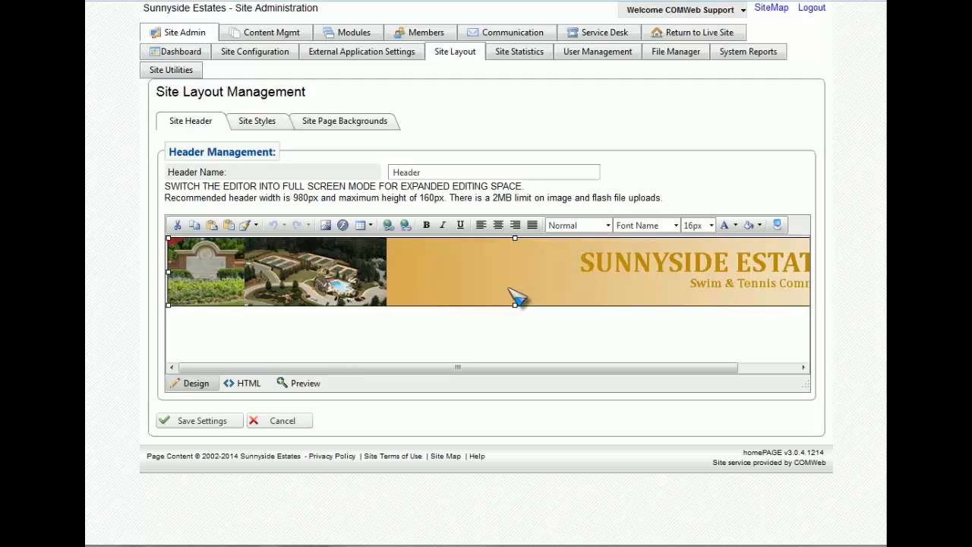
{"action": "right_click", "coordinate": [515, 298]}
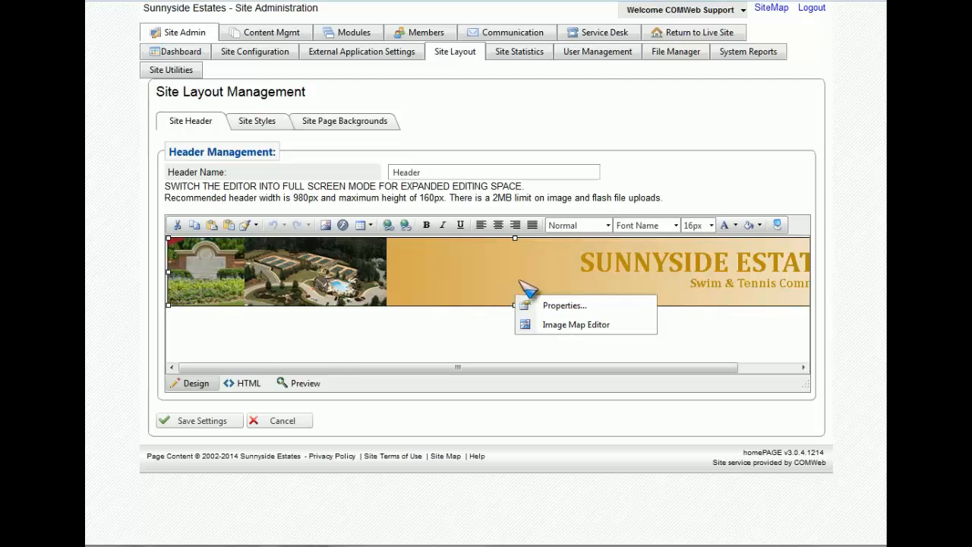
{"action": "left_click", "coordinate": [609, 311]}
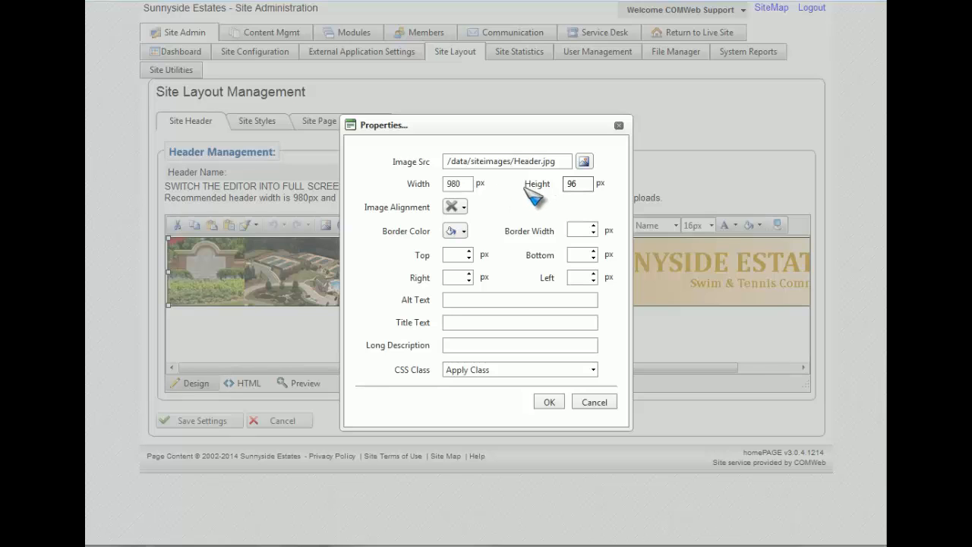
{"action": "left_click", "coordinate": [602, 407]}
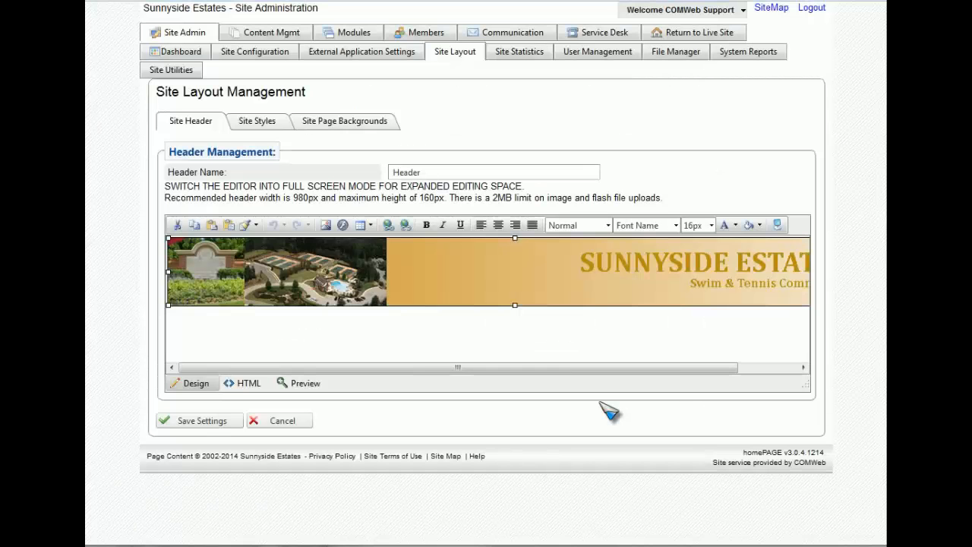
Step: Leave the Header editor unsaved and start a new blank header
{"action": "left_click", "coordinate": [298, 427]}
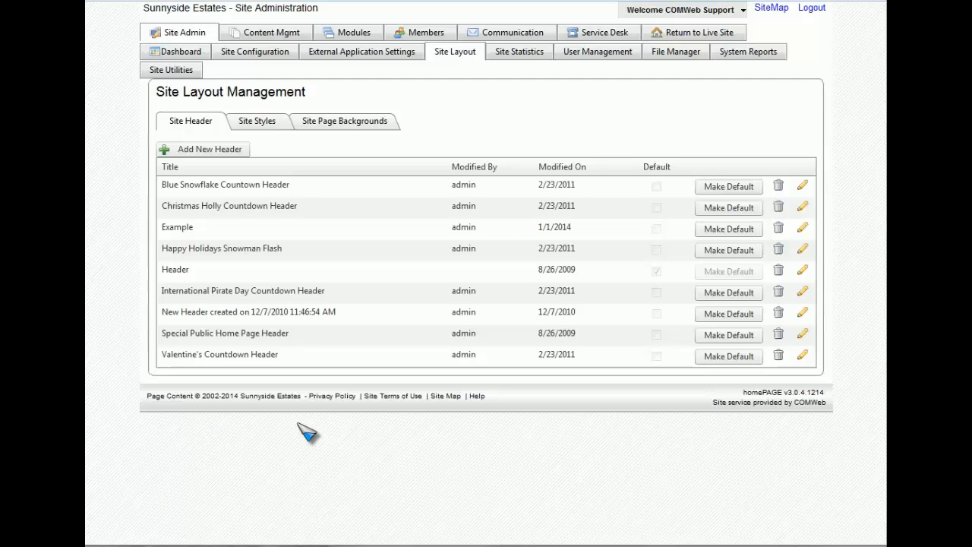
{"action": "left_click", "coordinate": [232, 153]}
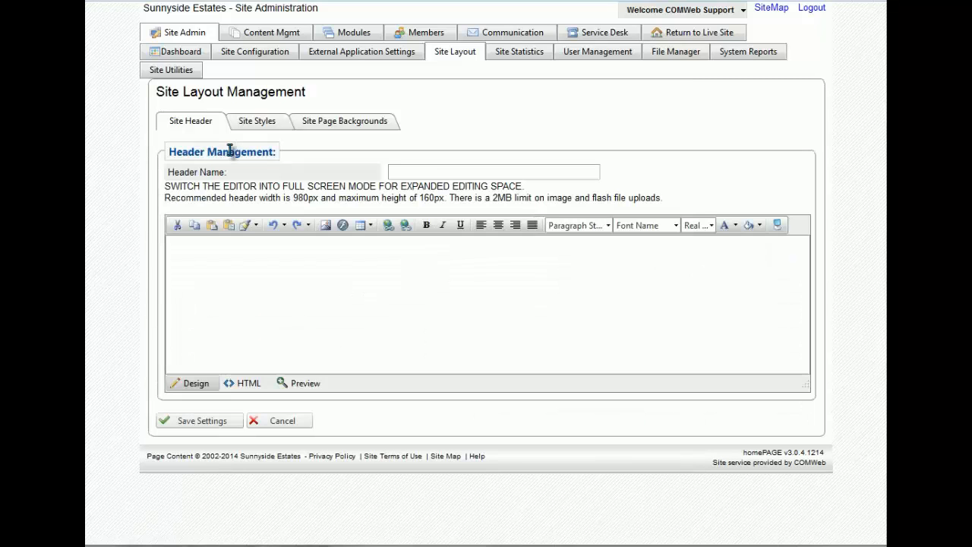
Step: Name the new header 'BBQ Header' and place the cursor in its content area
{"action": "left_click", "coordinate": [403, 172]}
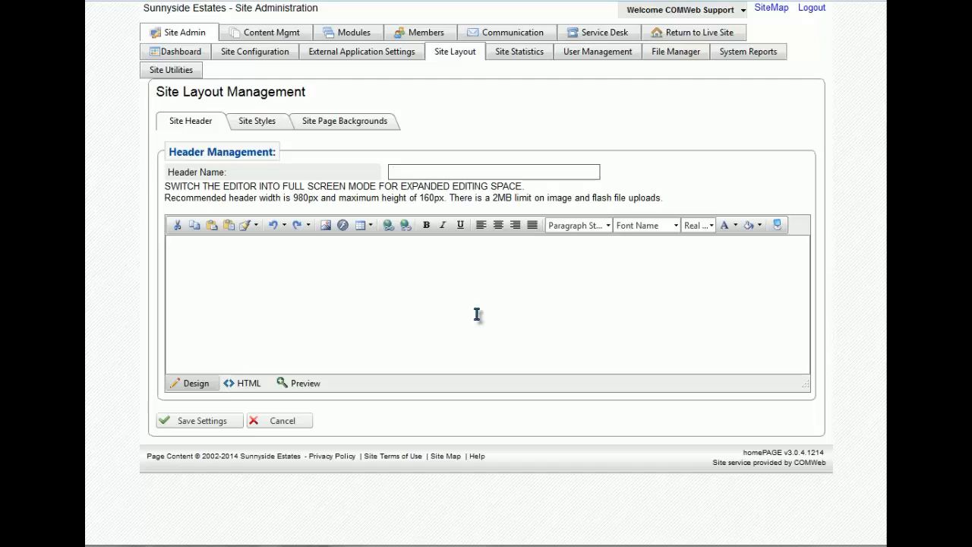
{"action": "type", "text": "BBQ Header"}
{"action": "left_click", "coordinate": [476, 314]}
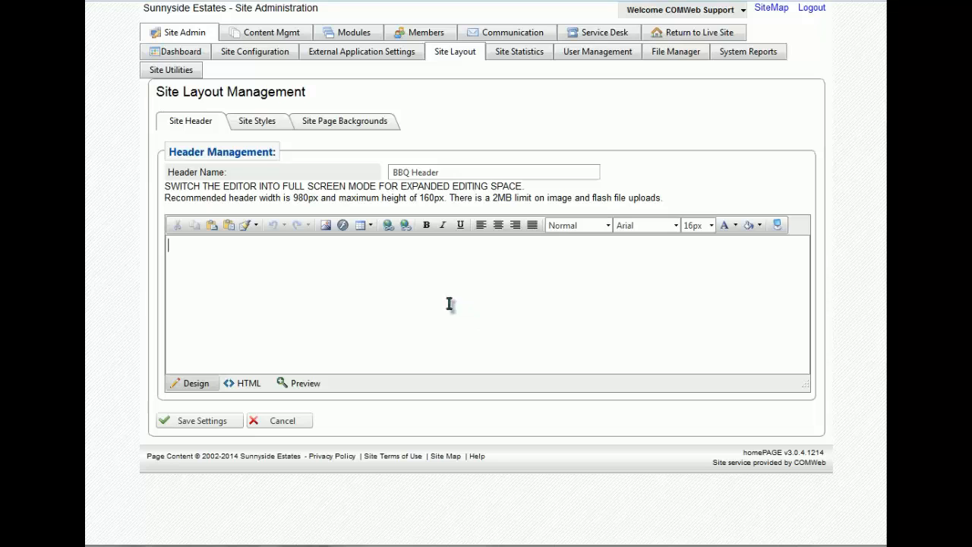
Step: Bring up the Image Manager's Upload dialog with an extra file slot
{"action": "left_click", "coordinate": [329, 230]}
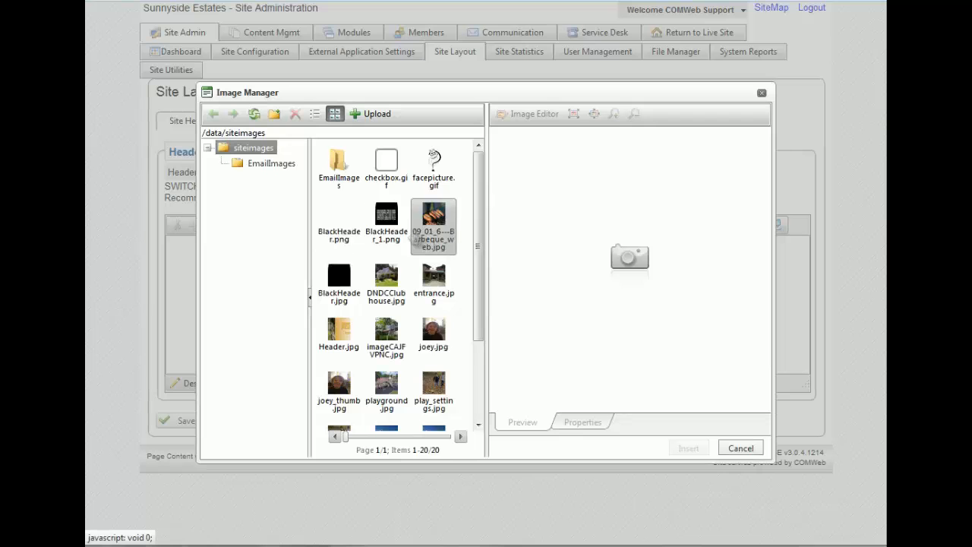
{"action": "scroll", "coordinate": [416, 241], "scroll_direction": "down", "scroll_amount": 3}
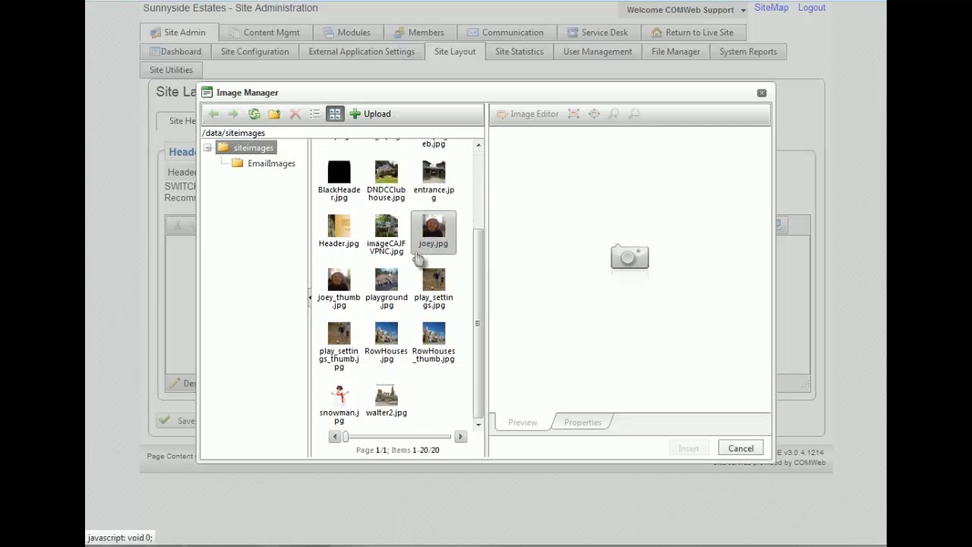
{"action": "scroll", "coordinate": [425, 322], "scroll_direction": "up", "scroll_amount": 3}
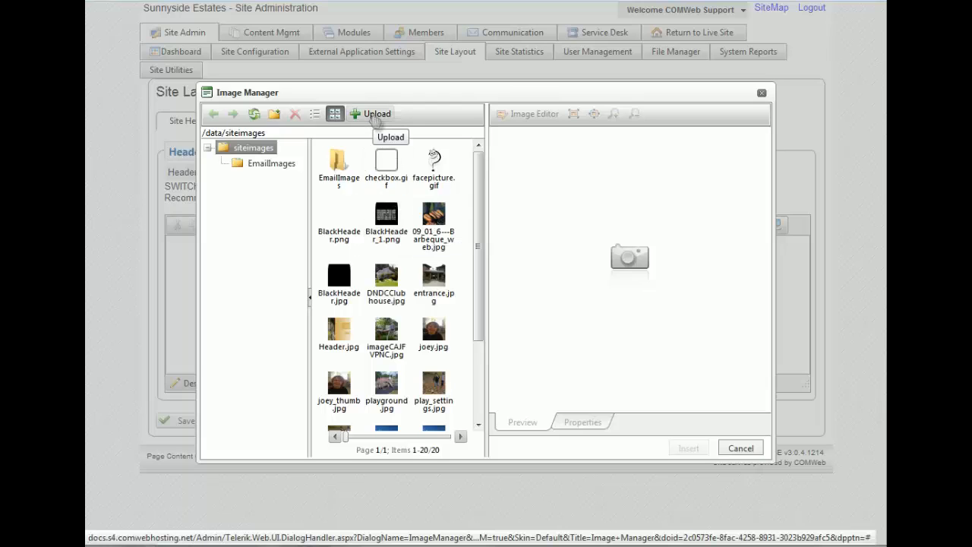
{"action": "left_click", "coordinate": [377, 117]}
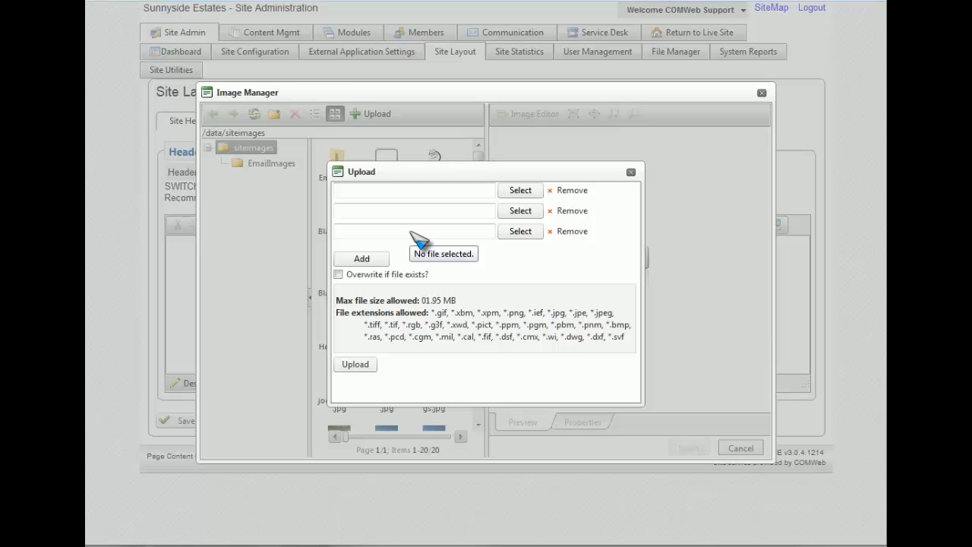
{"action": "left_click", "coordinate": [361, 259]}
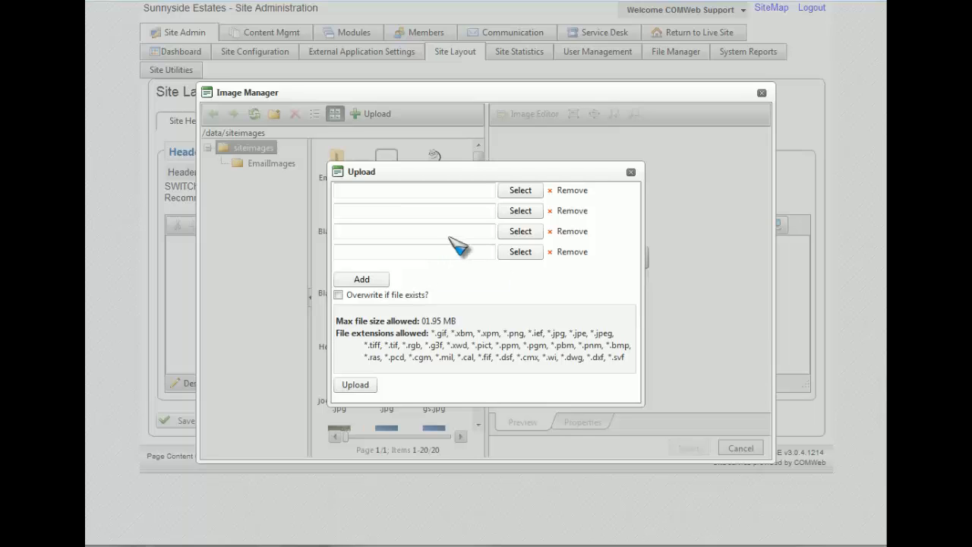
Step: Choose Desert.jpg from Pictures > Sample Pictures for the first upload slot
{"action": "left_click", "coordinate": [516, 191]}
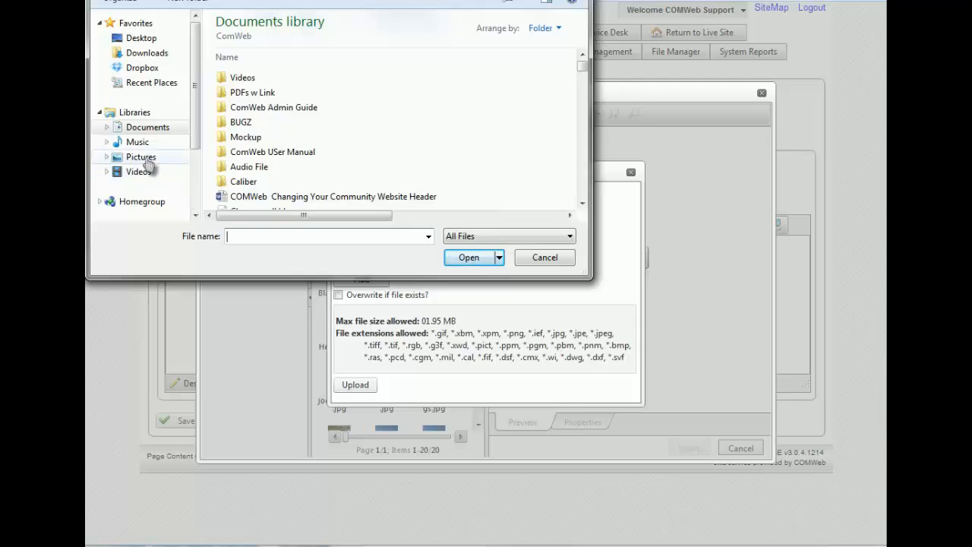
{"action": "left_click", "coordinate": [148, 163]}
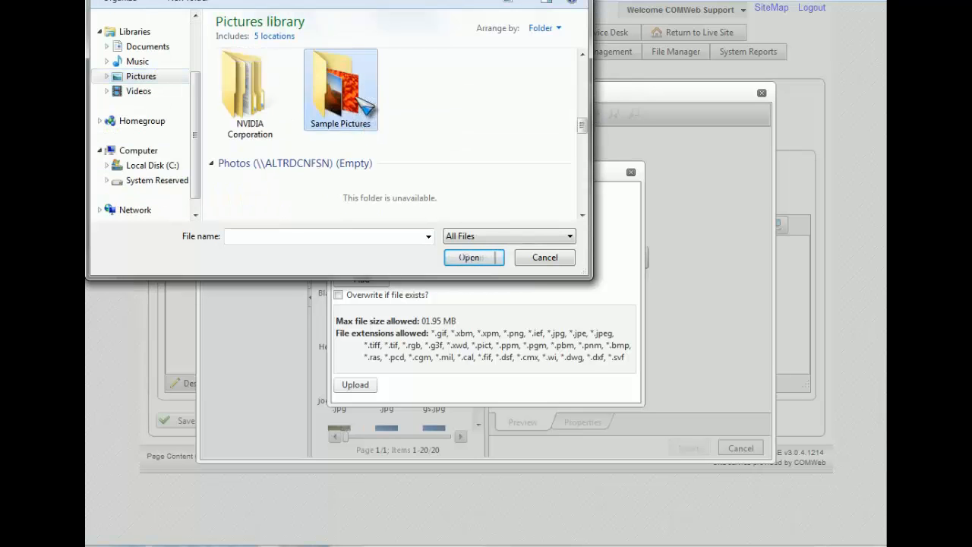
{"action": "double_click", "coordinate": [361, 103]}
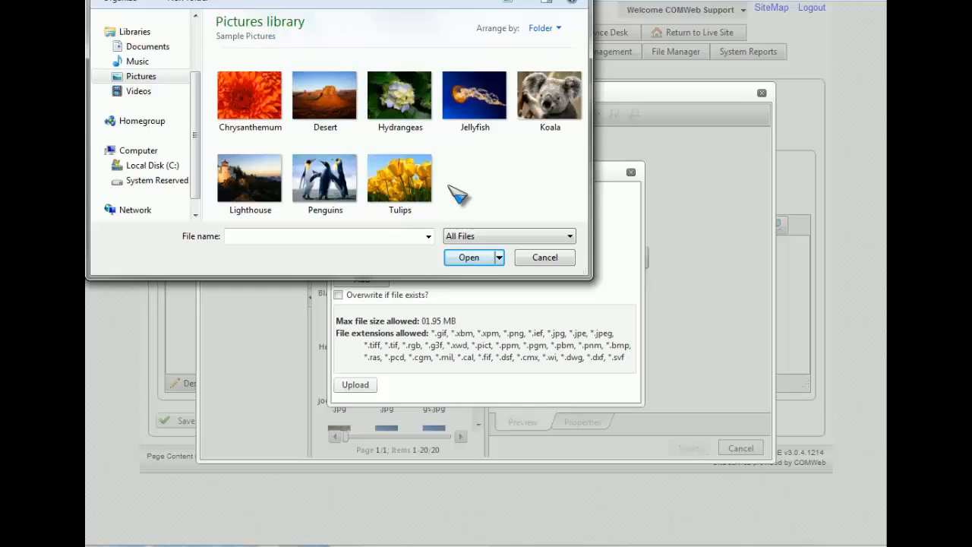
{"action": "left_click", "coordinate": [311, 114]}
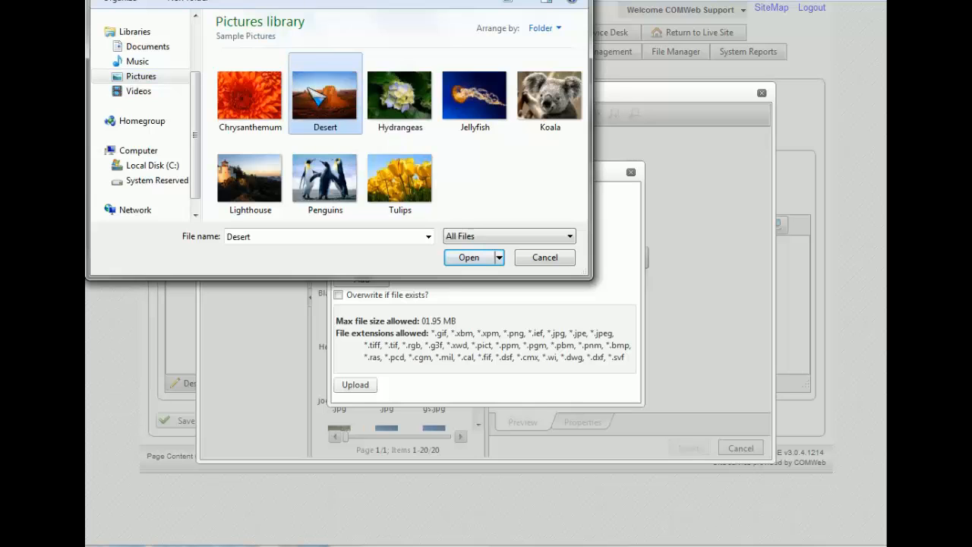
{"action": "left_click", "coordinate": [475, 262]}
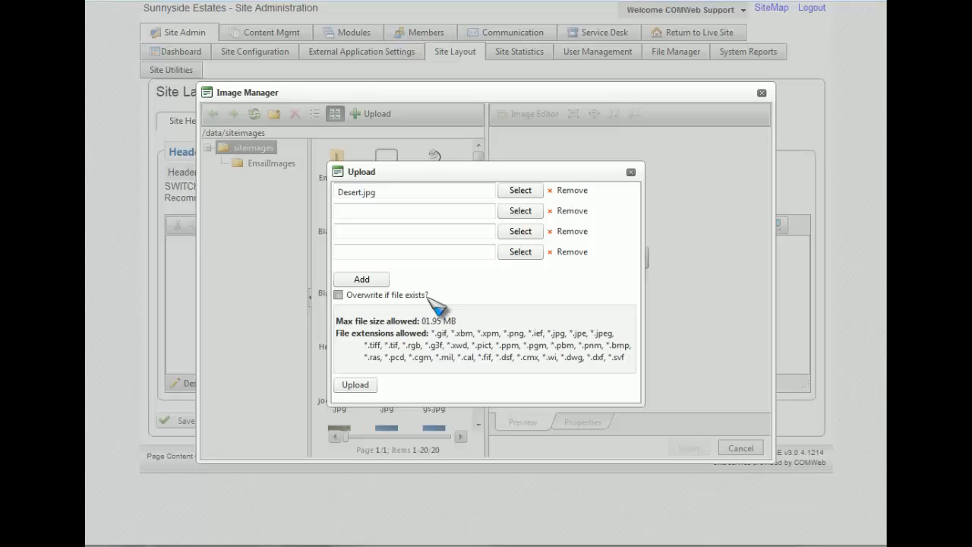
Step: Upload Desert.jpg to siteimages with 'Overwrite if file exists?' ticked
{"action": "left_click", "coordinate": [349, 297]}
{"action": "left_click", "coordinate": [356, 387]}
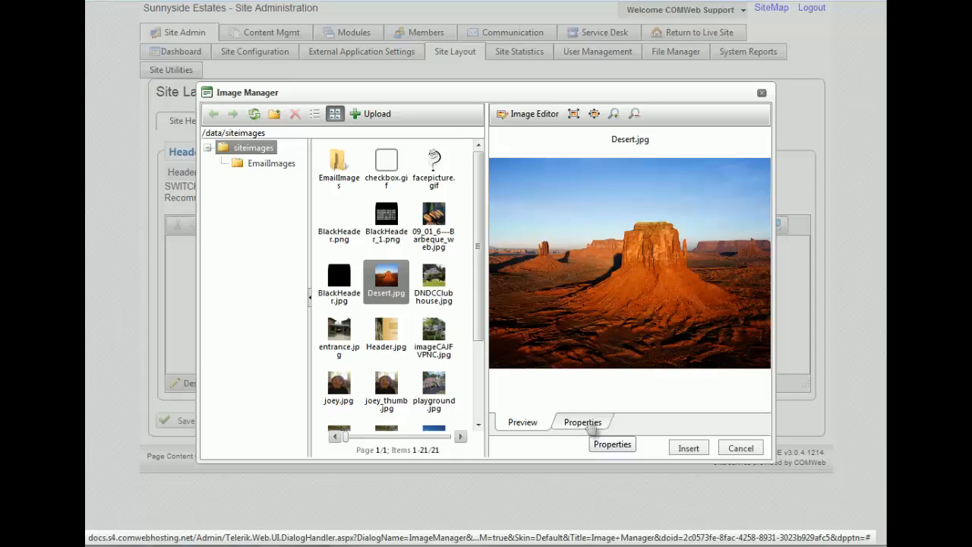
Step: Resize the desert image from 1024×768 to 980×96 px and insert it into the header
{"action": "left_click", "coordinate": [590, 426]}
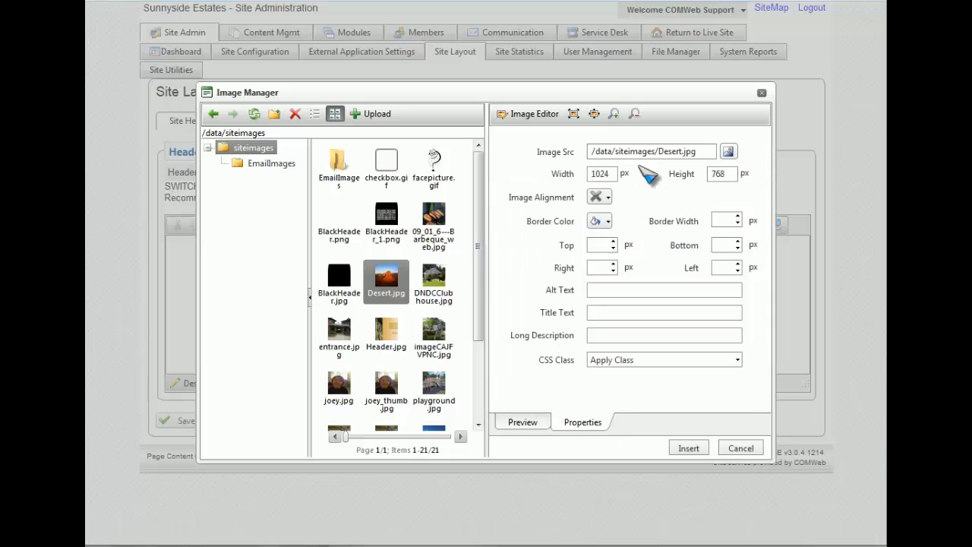
{"action": "left_click", "coordinate": [615, 173]}
{"action": "left_click_drag", "start_coordinate": [615, 173], "coordinate": [590, 177]}
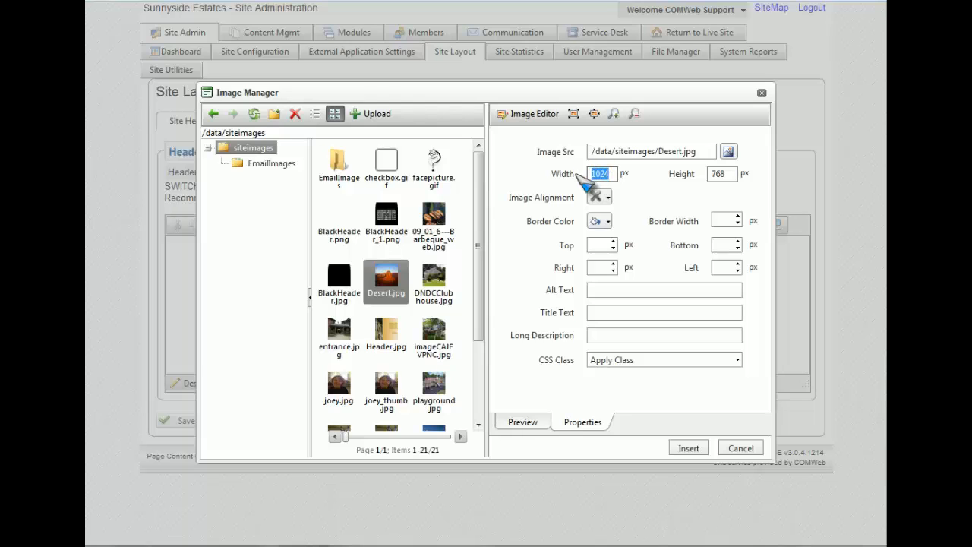
{"action": "type", "text": "980"}
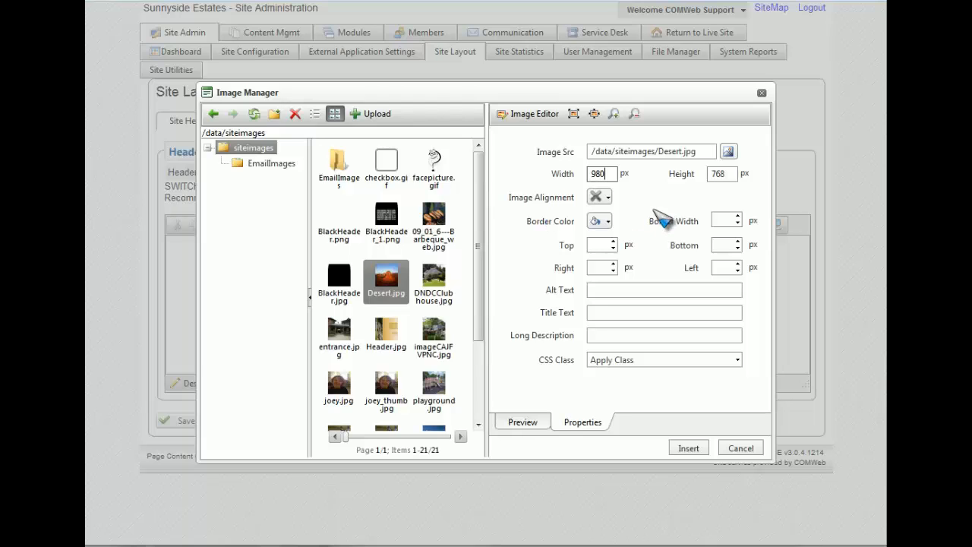
{"action": "left_click_drag", "start_coordinate": [734, 174], "coordinate": [691, 181]}
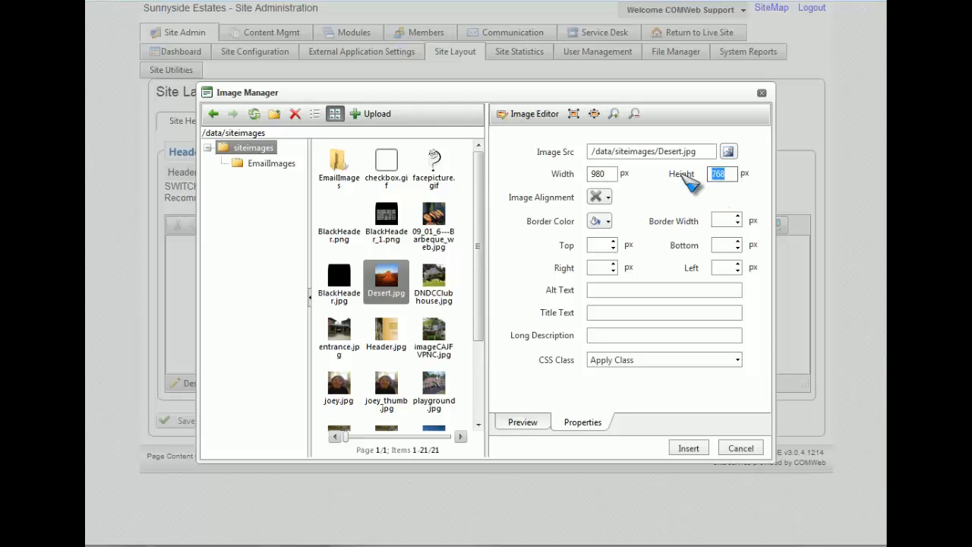
{"action": "type", "text": "96"}
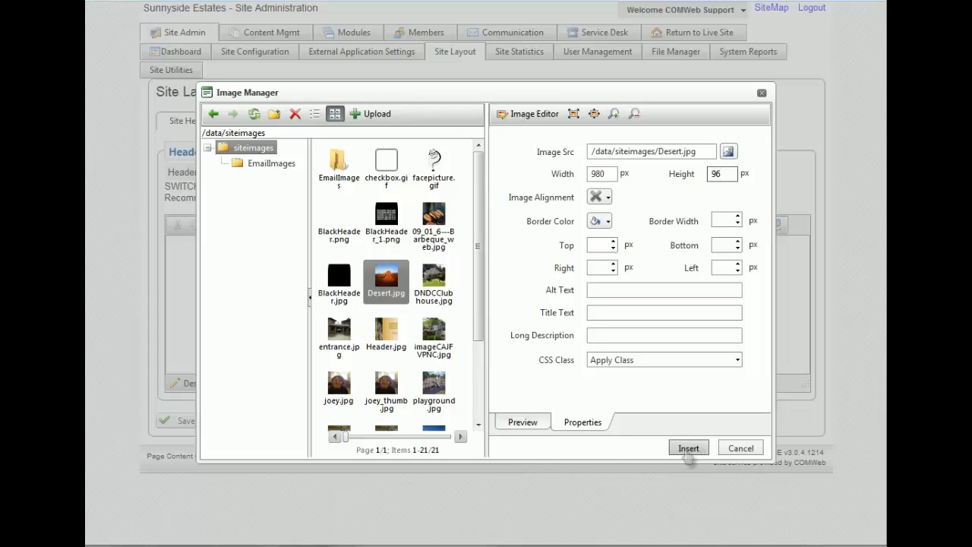
{"action": "left_click", "coordinate": [688, 448]}
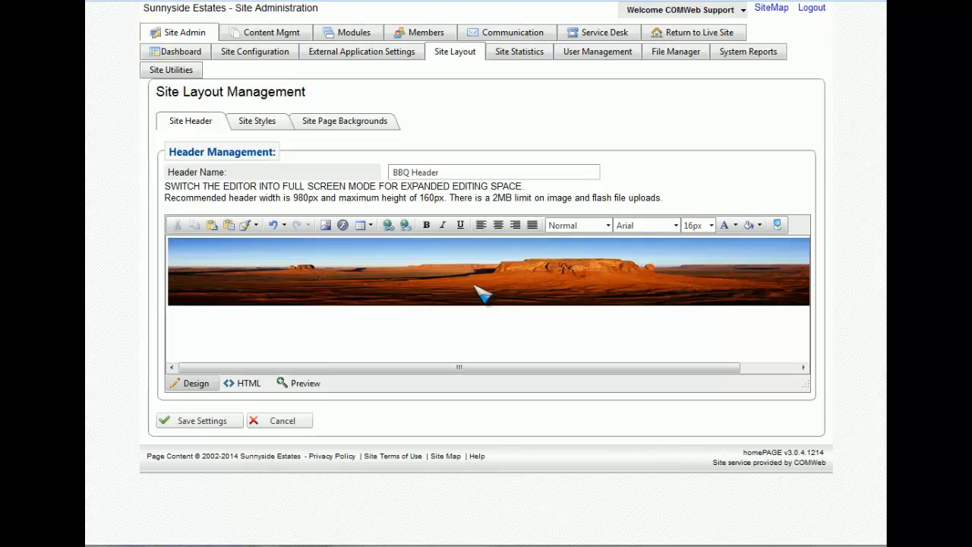
Step: Save BBQ Header and make it the site's default header
{"action": "left_click", "coordinate": [190, 431]}
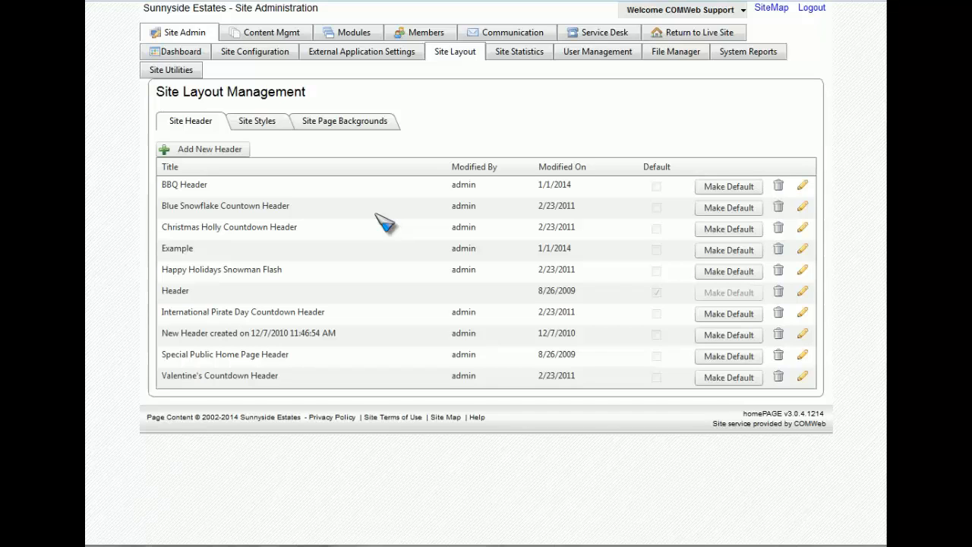
{"action": "left_click", "coordinate": [754, 192]}
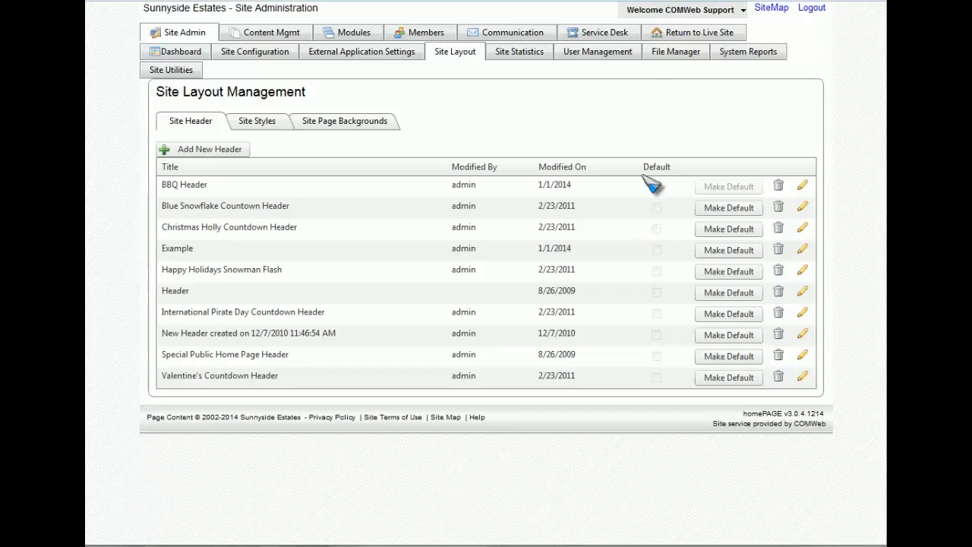
Step: Check the desert banner header on the live site, then return to Site Admin
{"action": "left_click", "coordinate": [708, 41]}
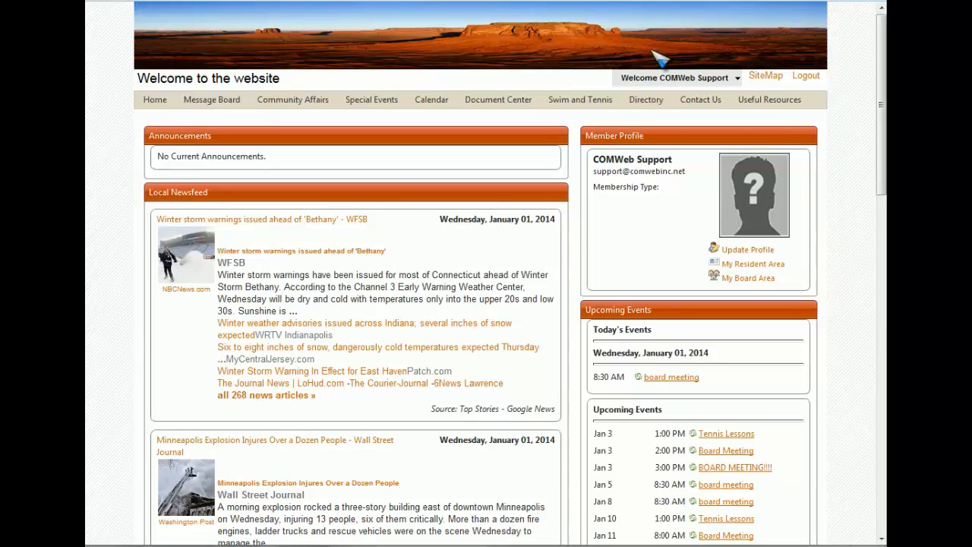
{"action": "mouse_move", "coordinate": [668, 79]}
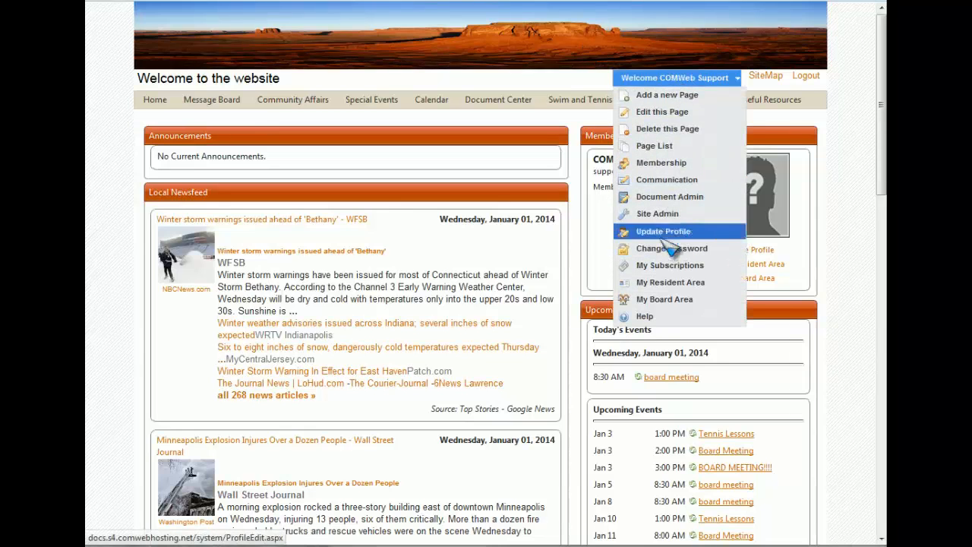
{"action": "left_click", "coordinate": [662, 216]}
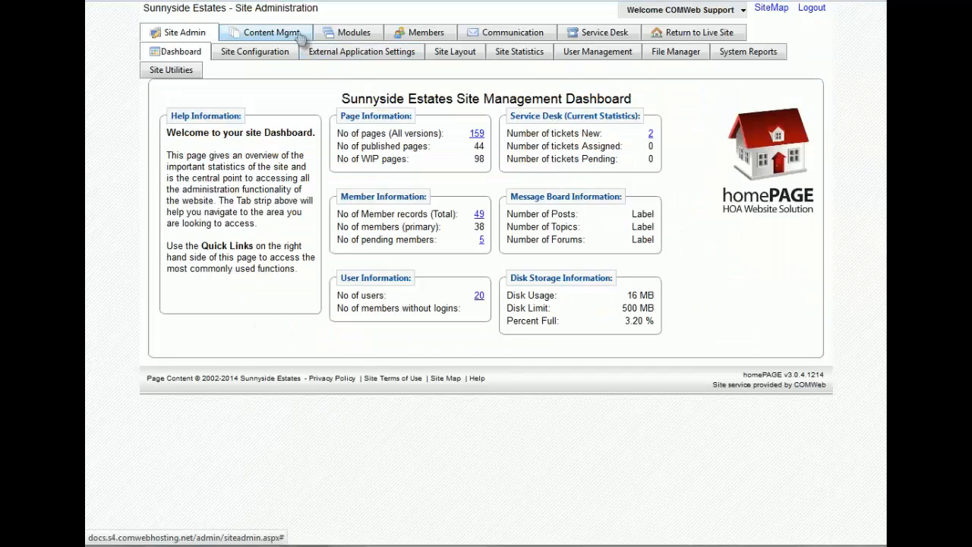
Step: Make the original Header the default site header in Site Layout, replacing BBQ Header
{"action": "left_click", "coordinate": [448, 61]}
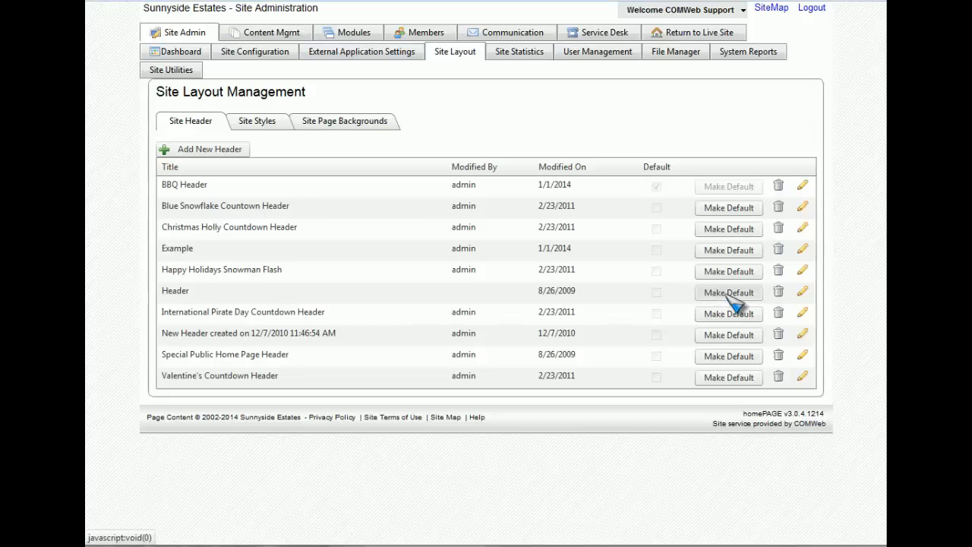
{"action": "left_click", "coordinate": [751, 295]}
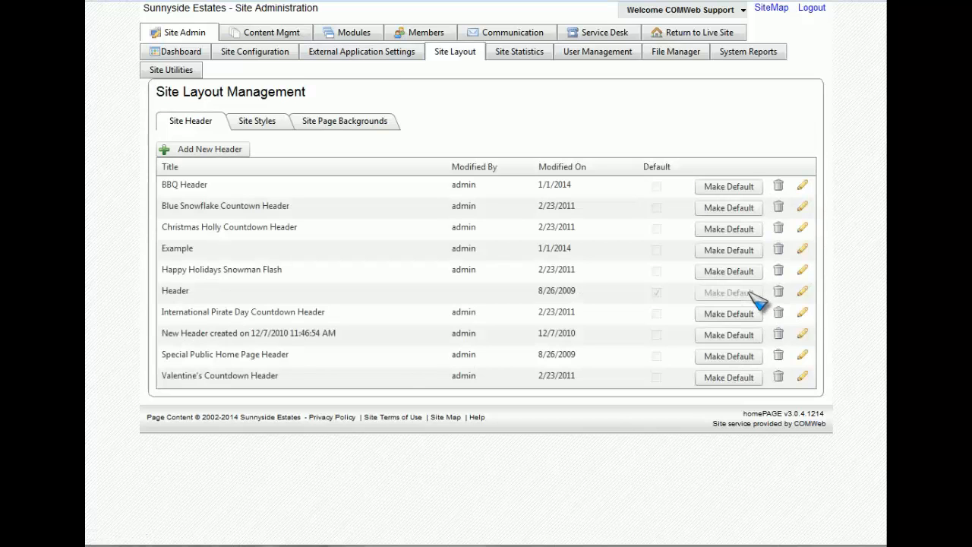